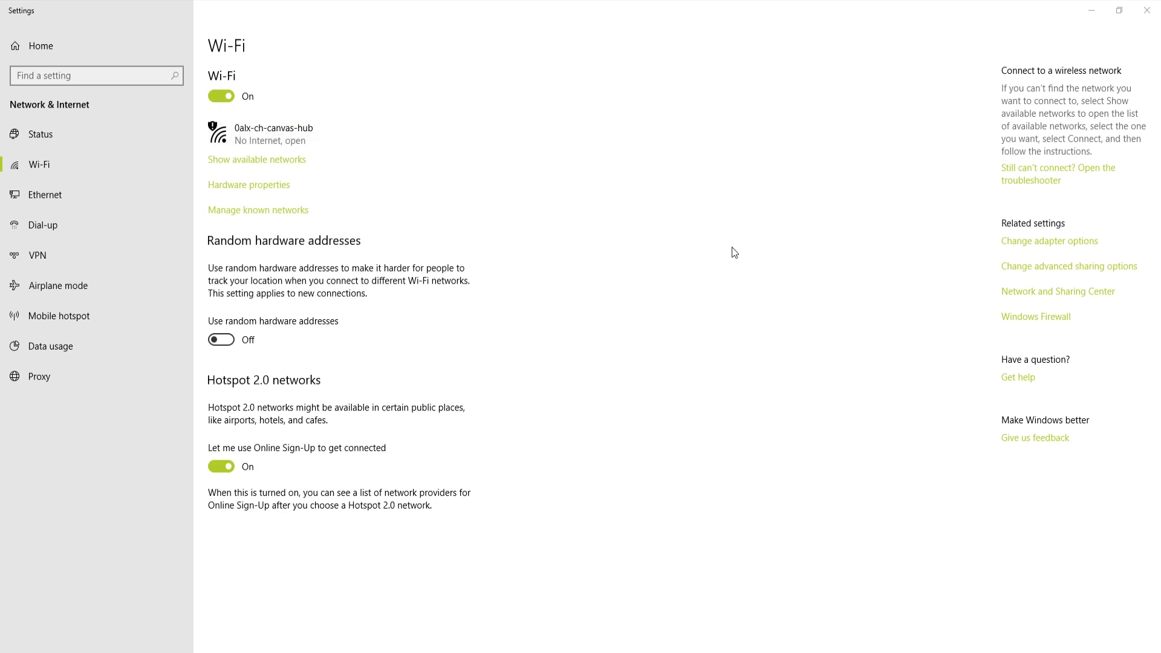
- Switch to Google Chrome while the PC stays on the 0alx-ch-canvas-hub network
key("alt+Tab")
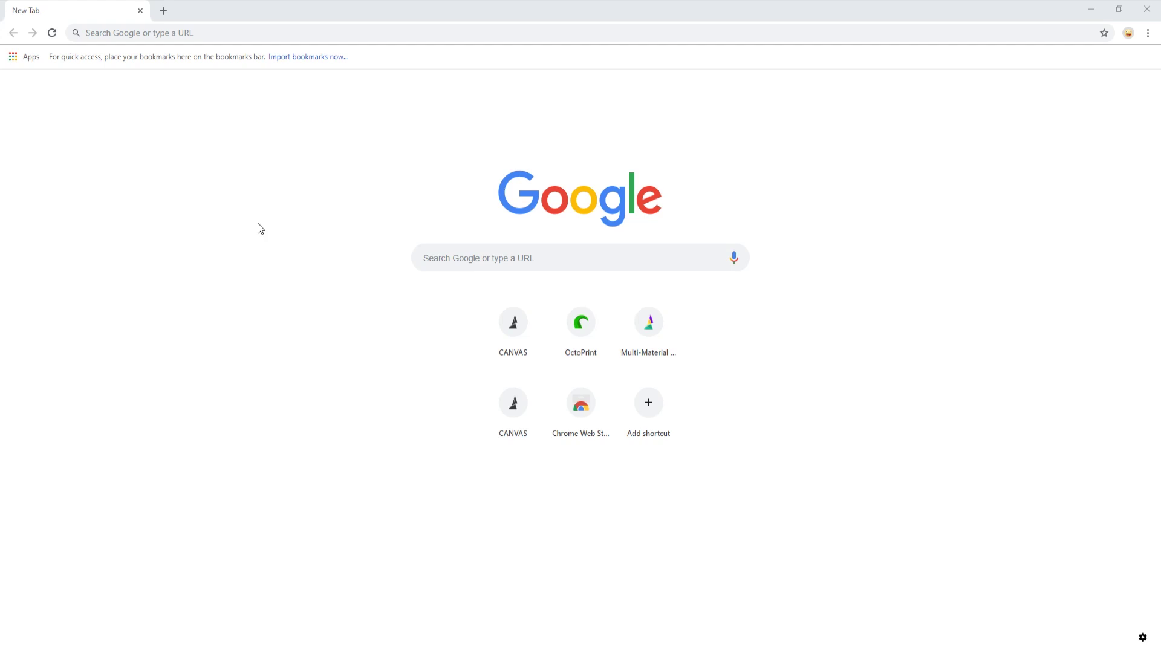
- Load 0alx-ch-canvas-hub.local/ in Chrome to reach the hub's OctoPrint dashboard
left_click(196, 34)
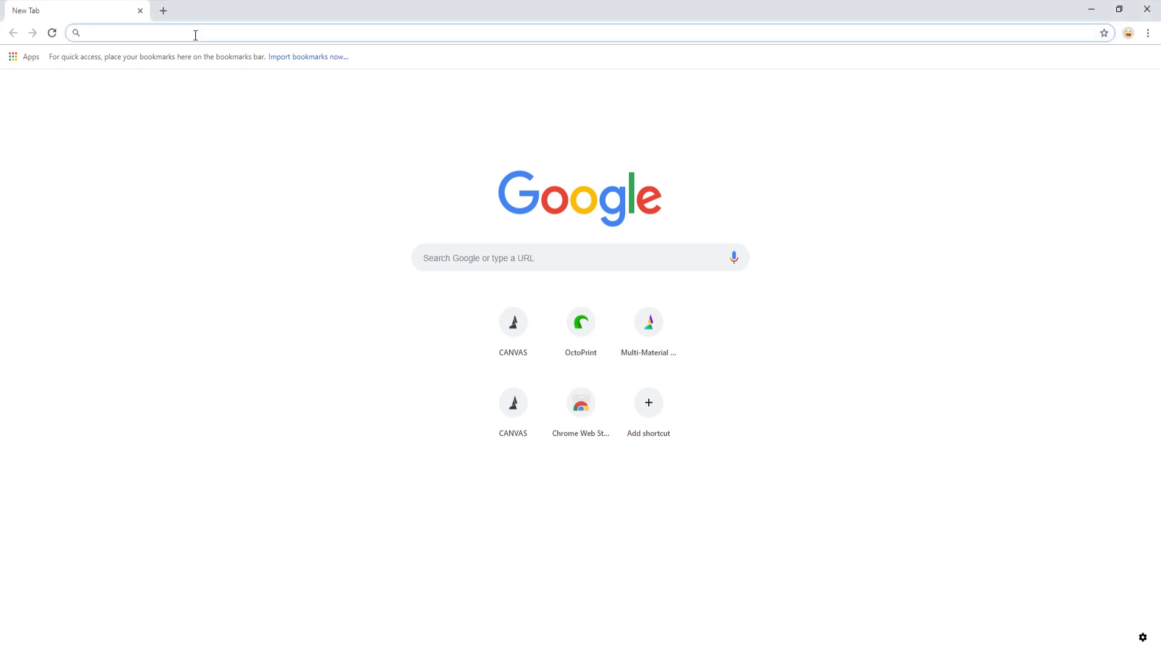
type("0a")
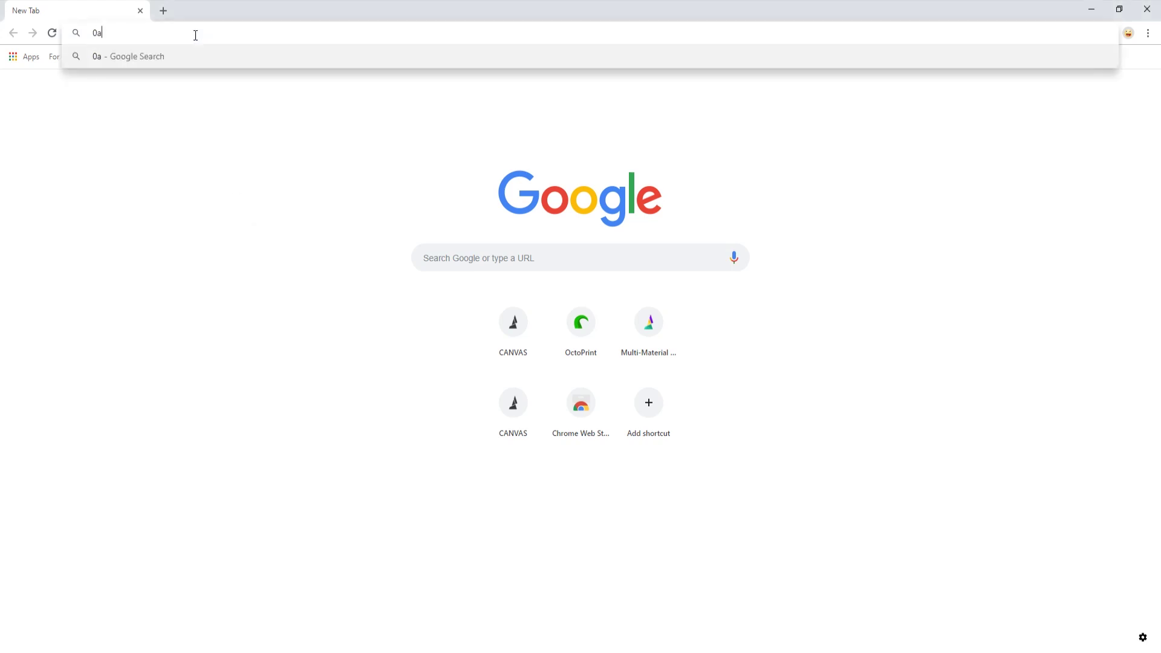
type("lx-ch-canvas")
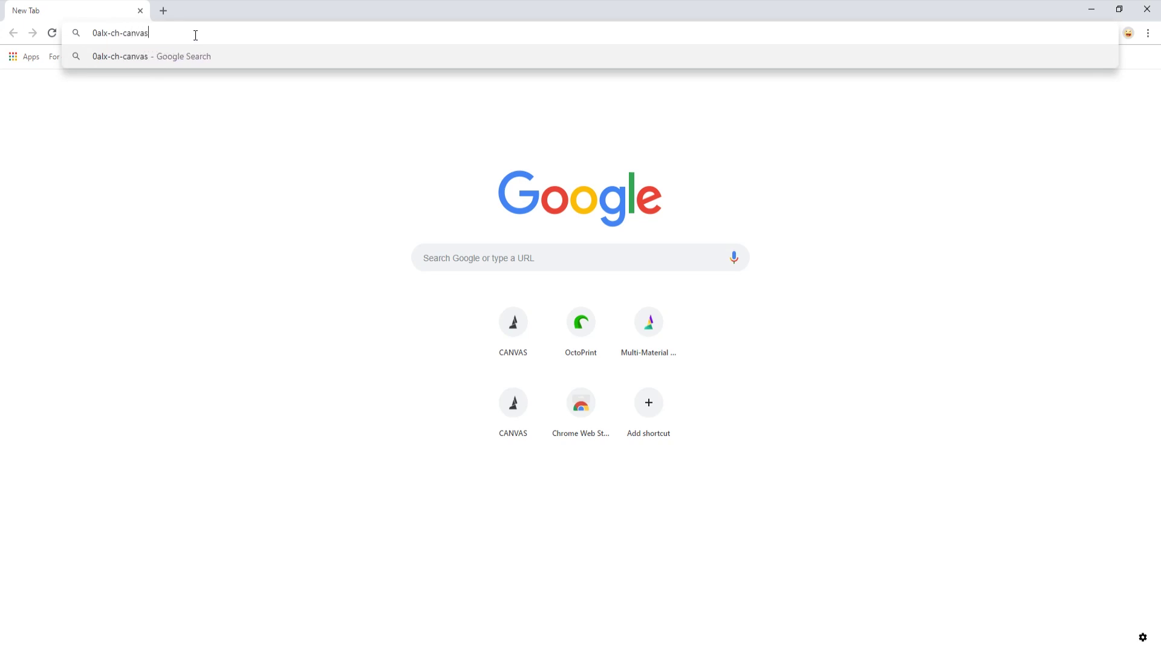
type("-hub.local/")
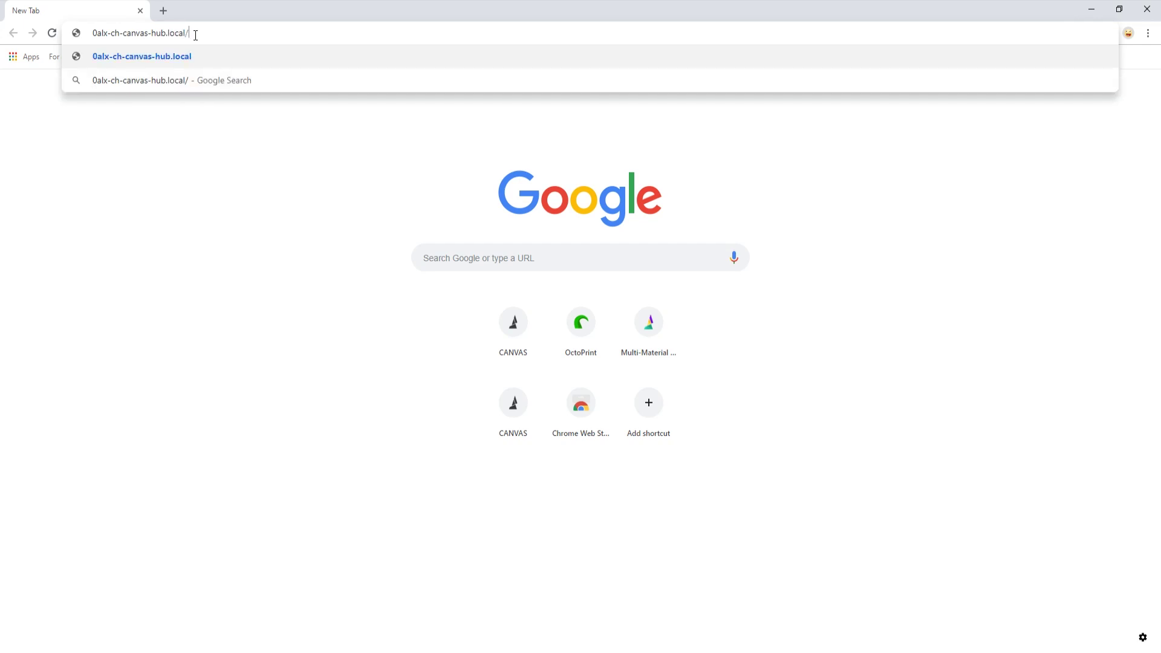
key("Return")
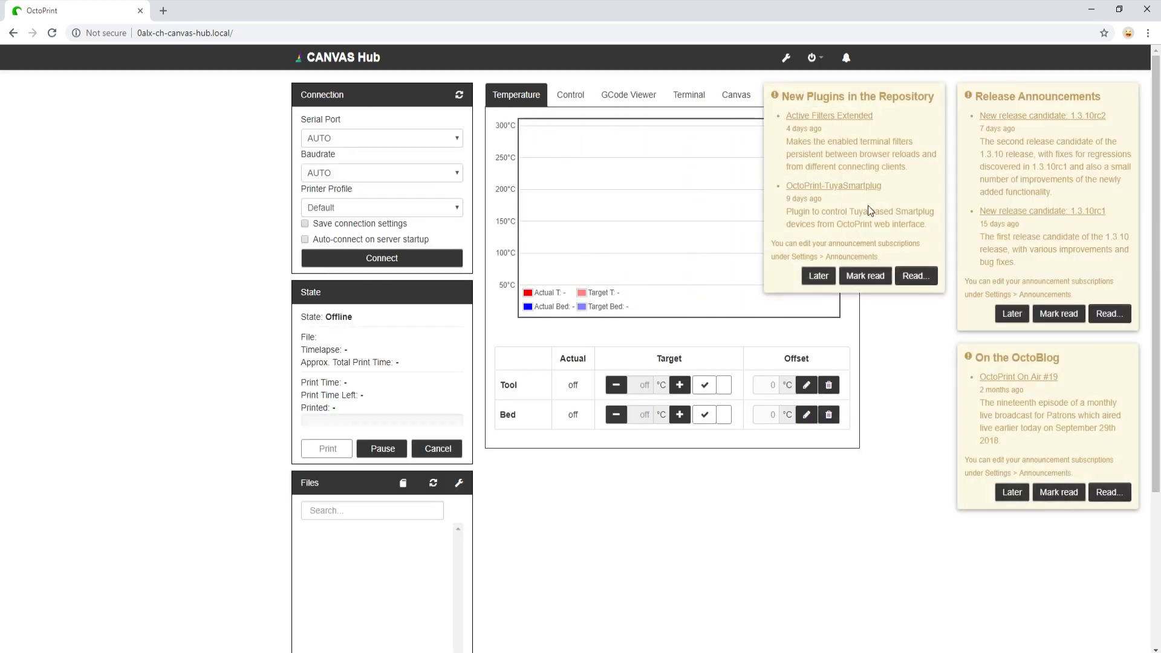
- Open OctoPrint's Network connection settings, dismissing the new plugins announcement
left_click(786, 63)
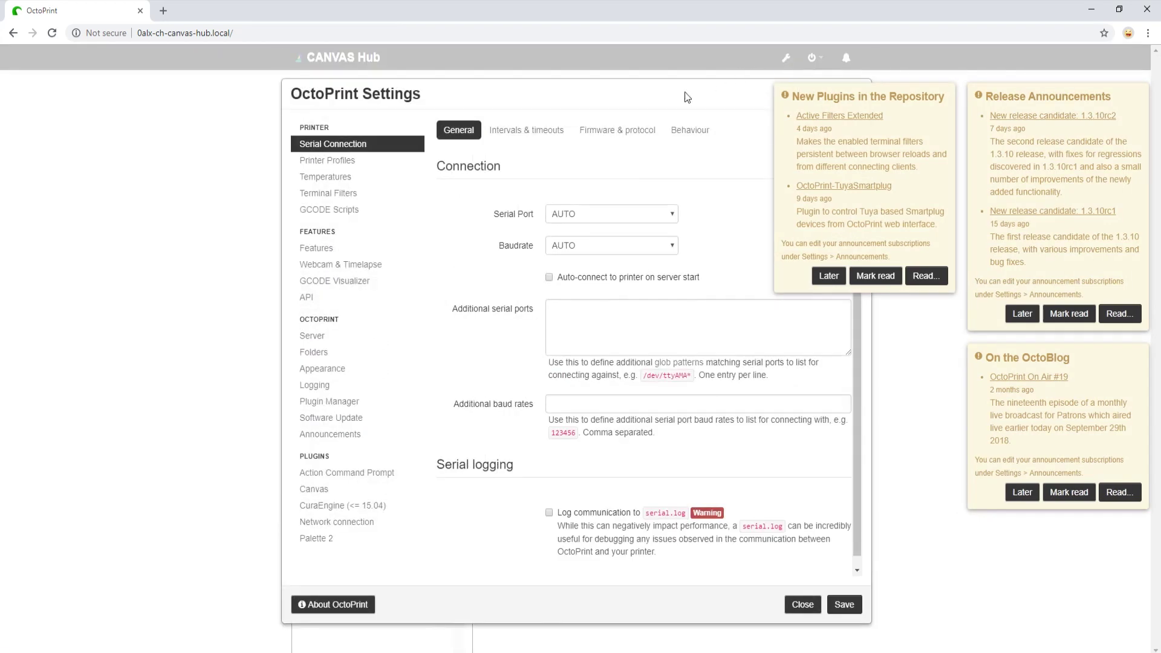
left_click(359, 524)
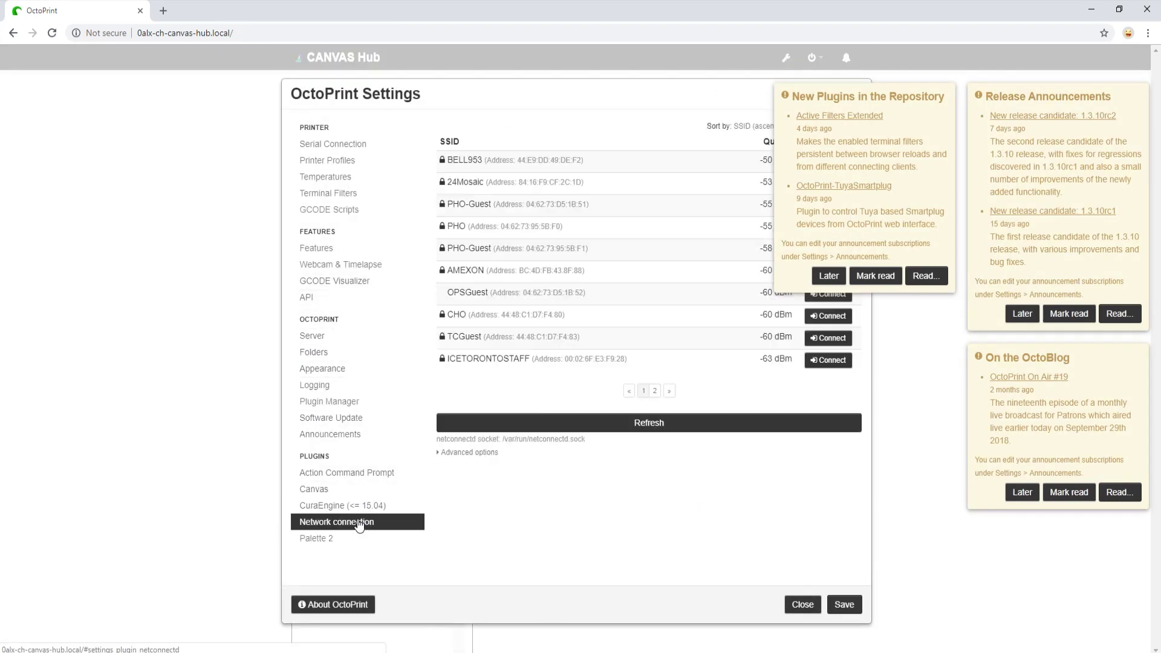
left_click(838, 279)
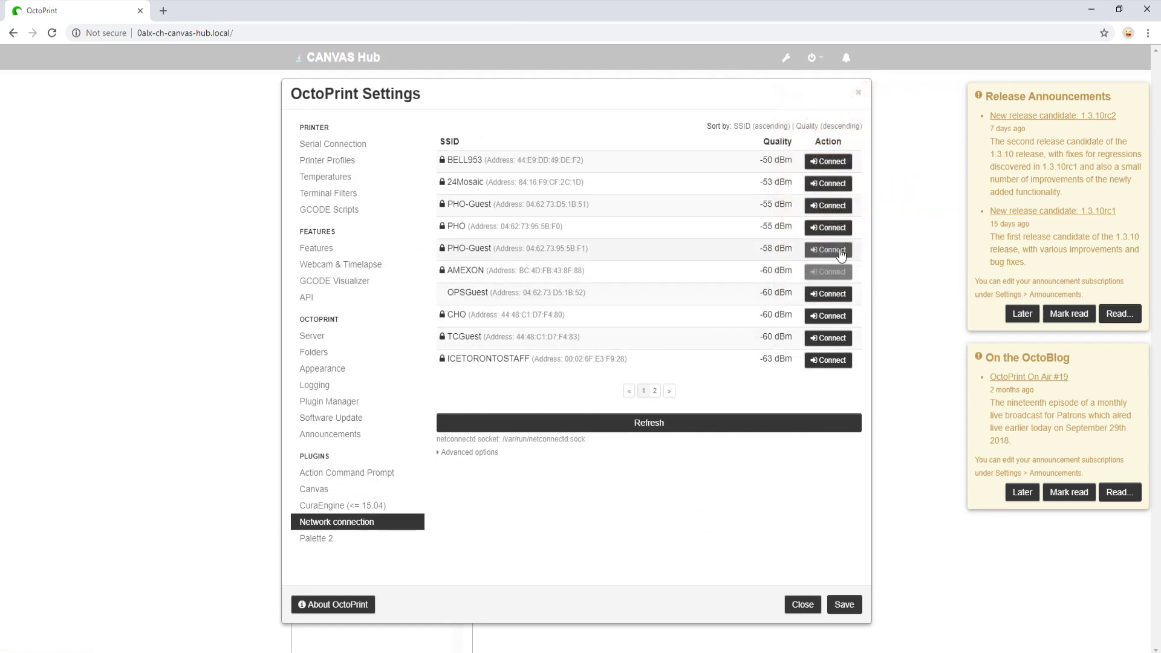
- Connect the hub to BELL953, entering and repeating the Wi-Fi password, and confirm
left_click(836, 167)
left_click(566, 337)
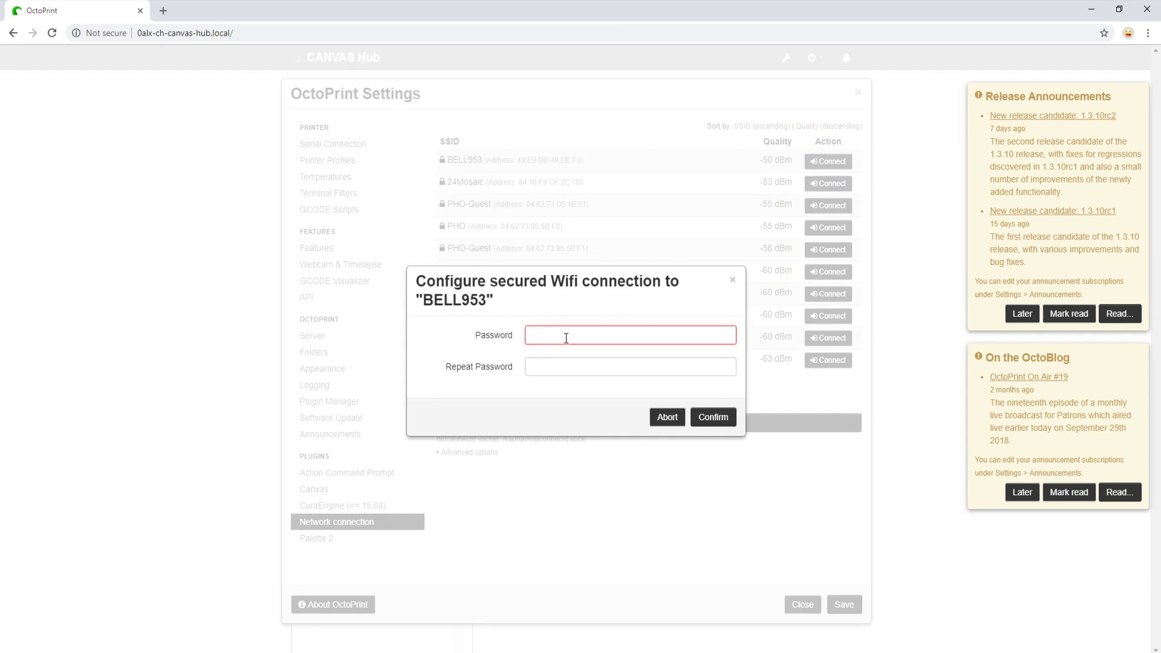
type("•")
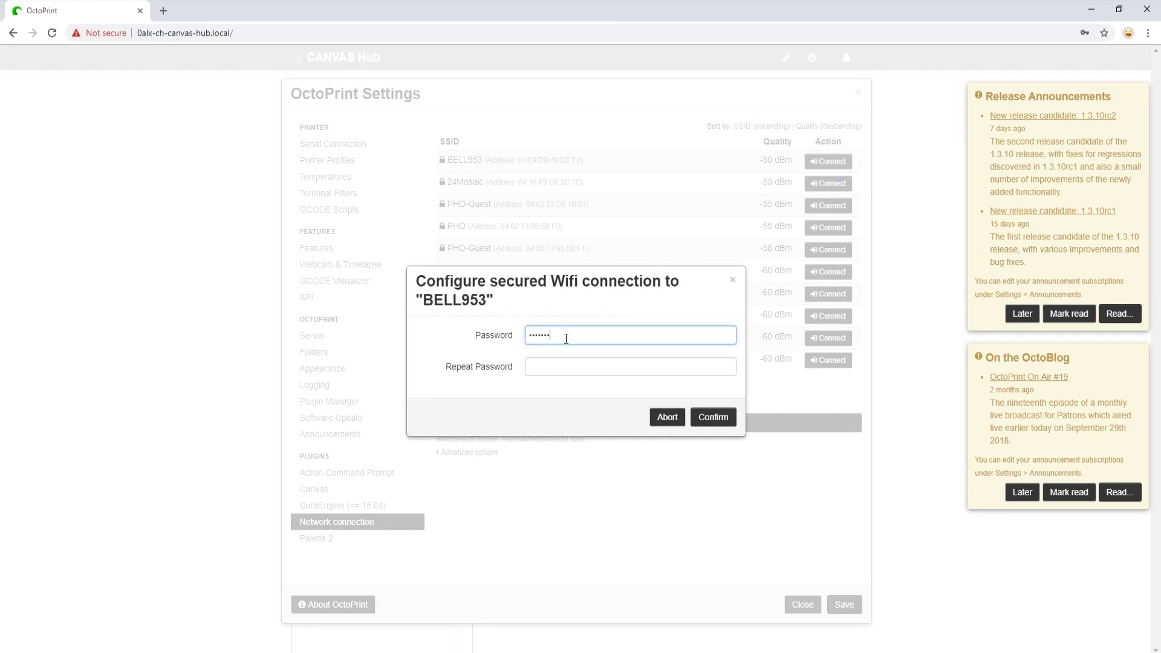
key("ctrl+a")
key("BackSpace")
type("•••")
left_click(562, 365)
type("••••••••")
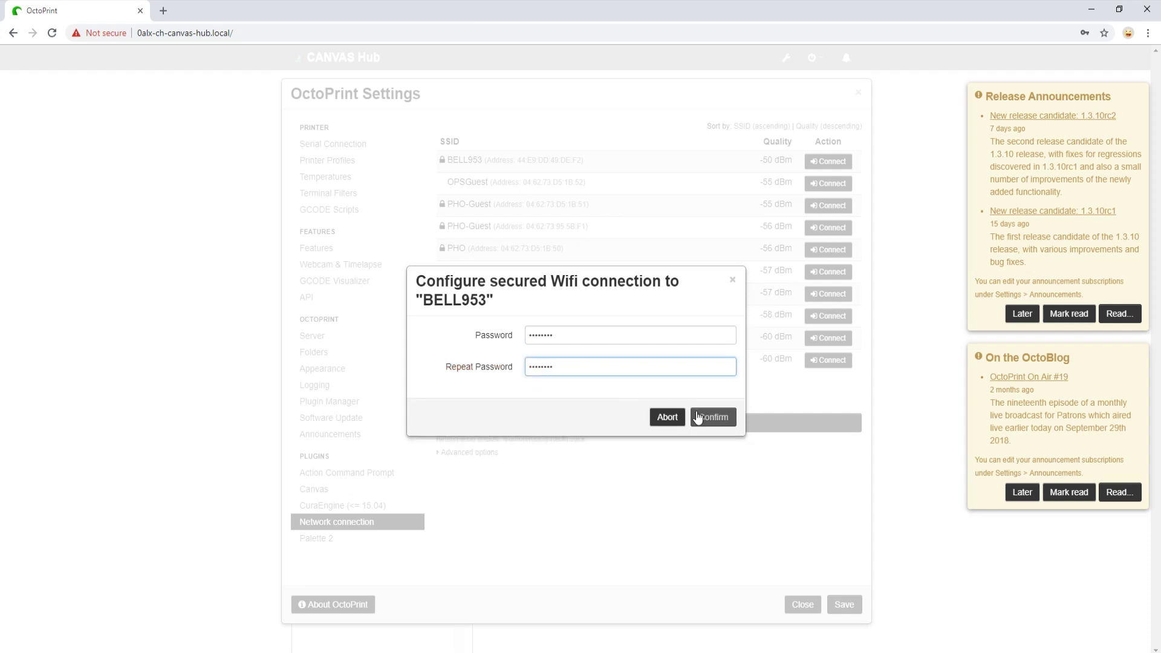
left_click(698, 417)
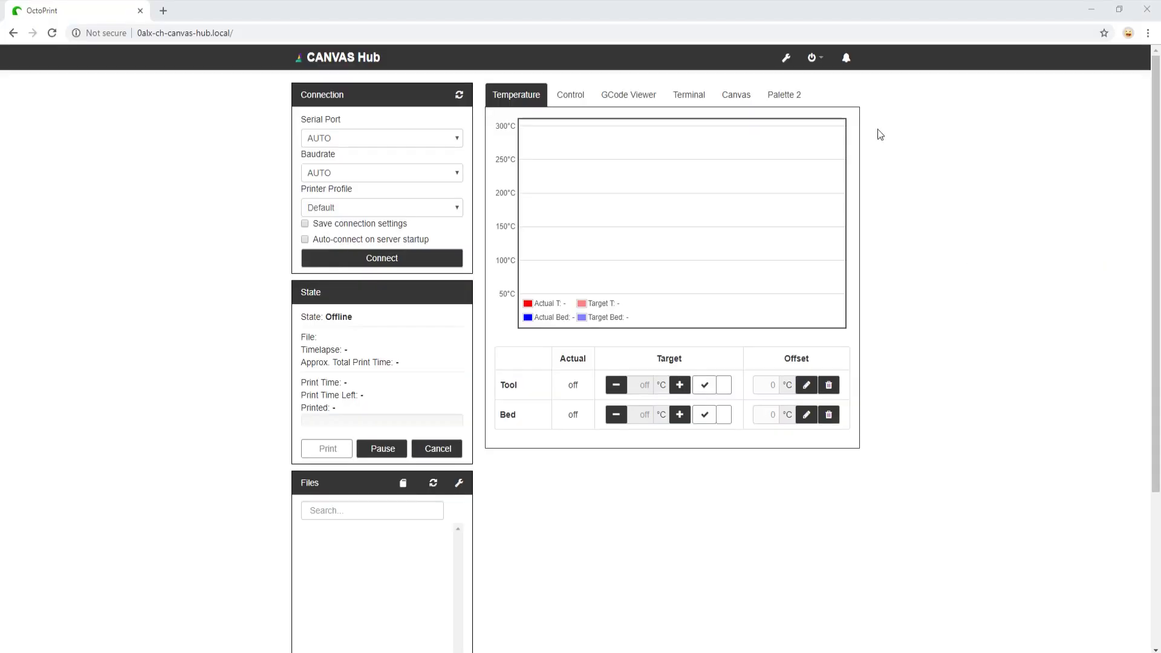
- Update the Palette 2 Plugin from Software Update, then reload the restarted interface
left_click(786, 58)
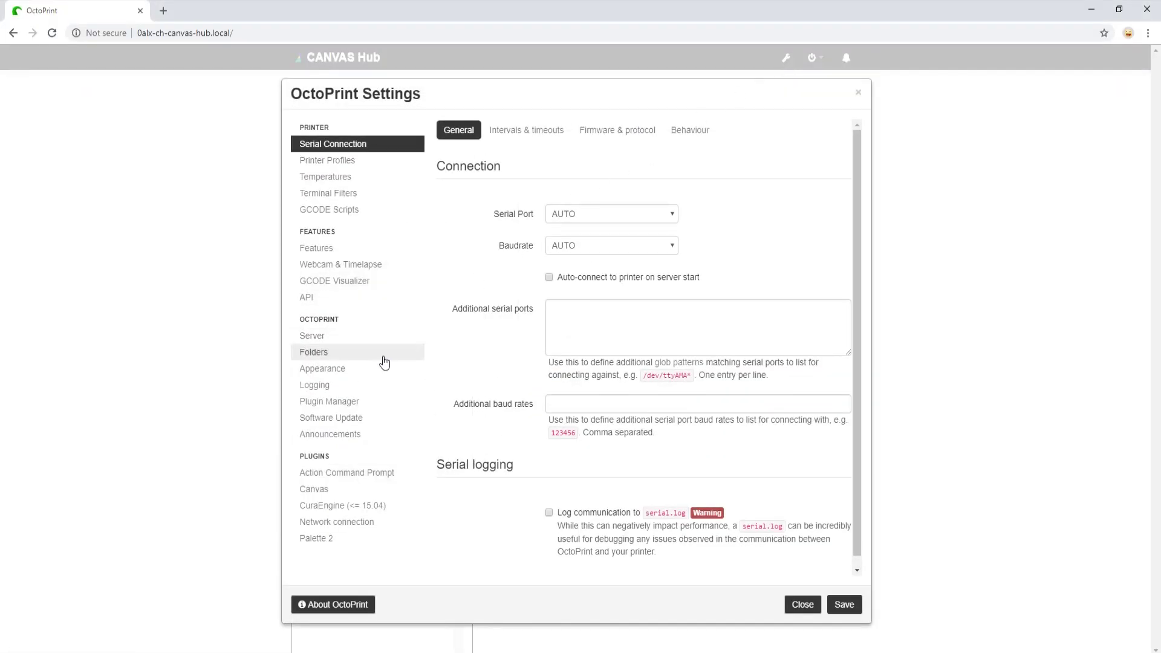
left_click(335, 422)
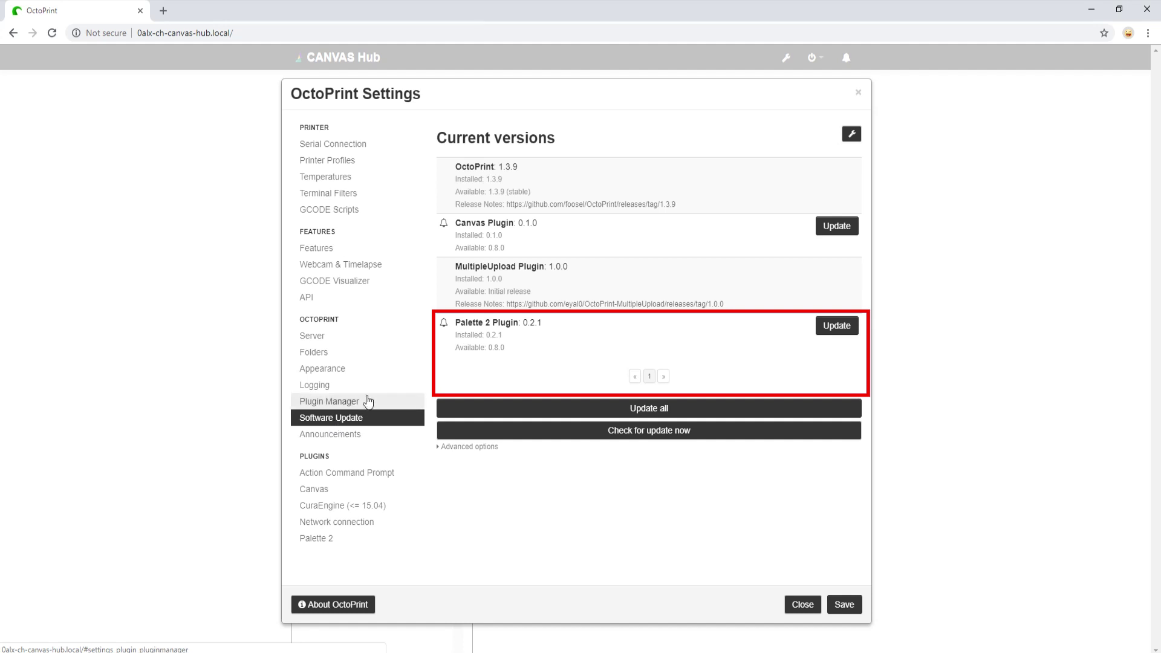
left_click(835, 327)
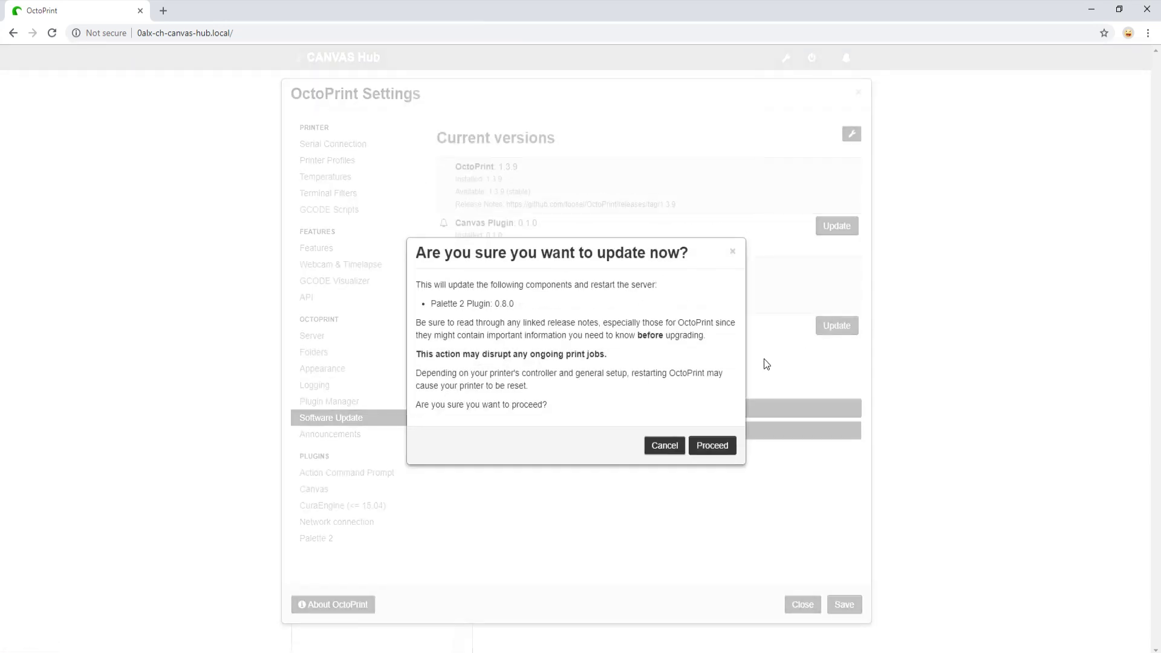
left_click(711, 446)
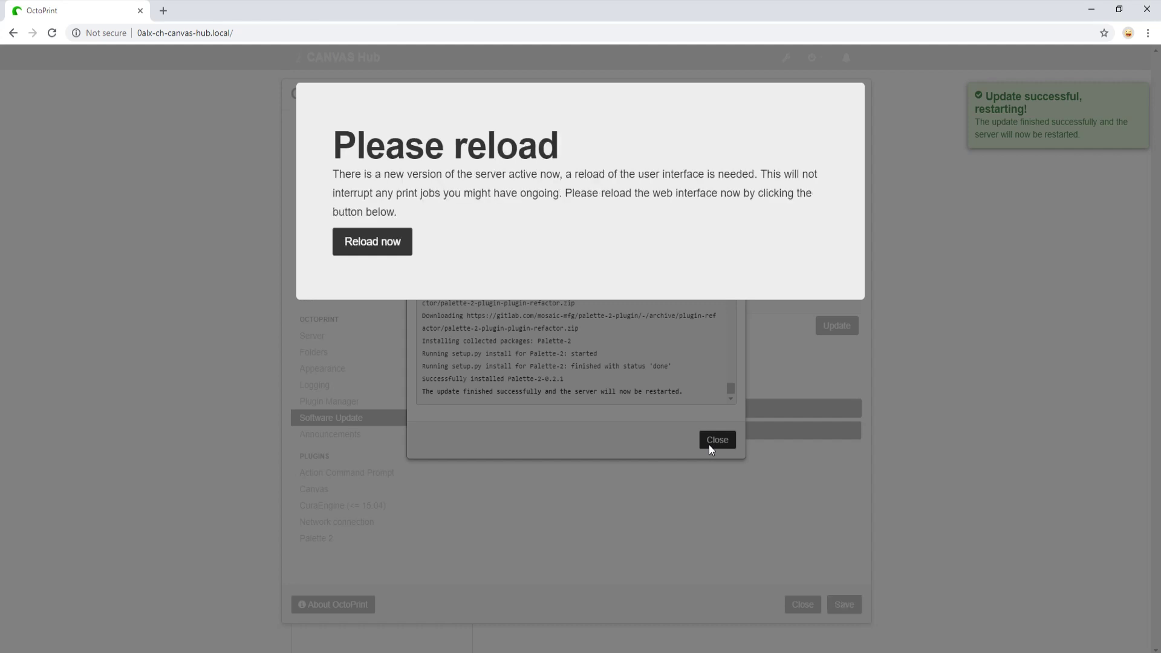
left_click(346, 245)
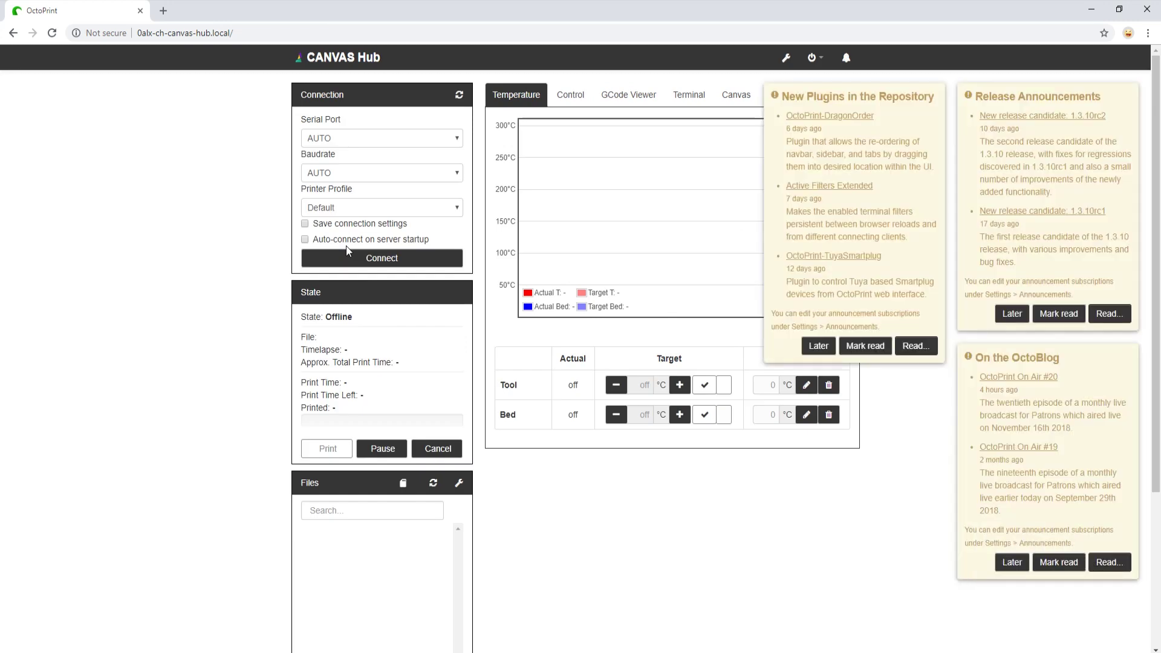
- Dismiss the new plugins, release and OctoBlog announcements
left_click(818, 345)
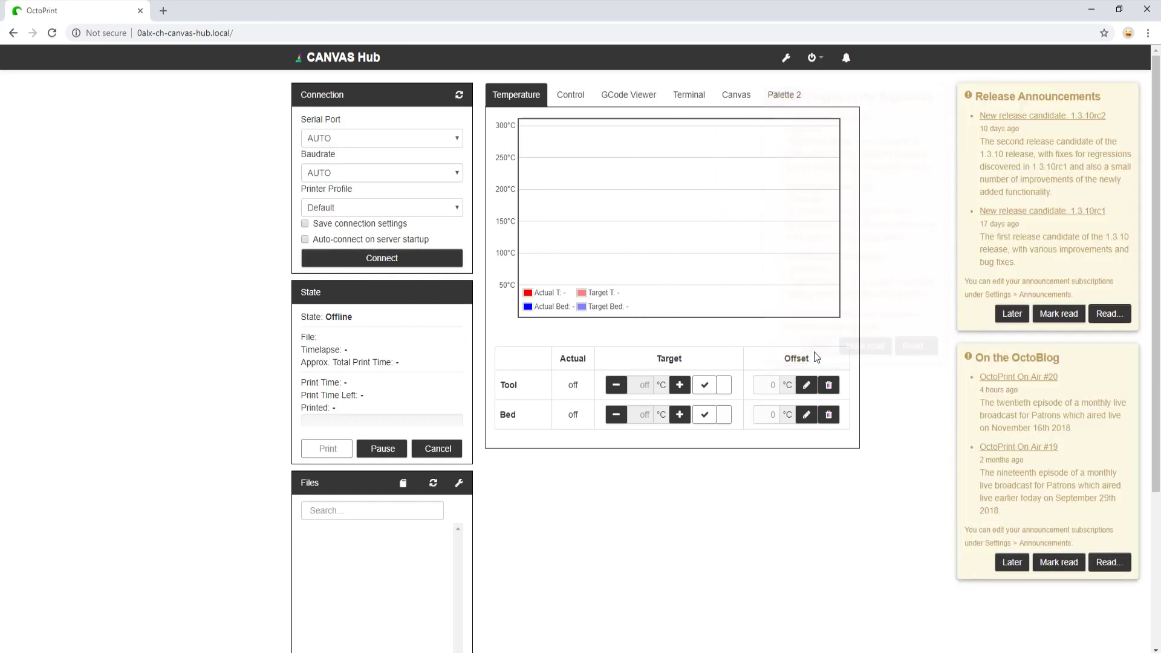
left_click(1006, 325)
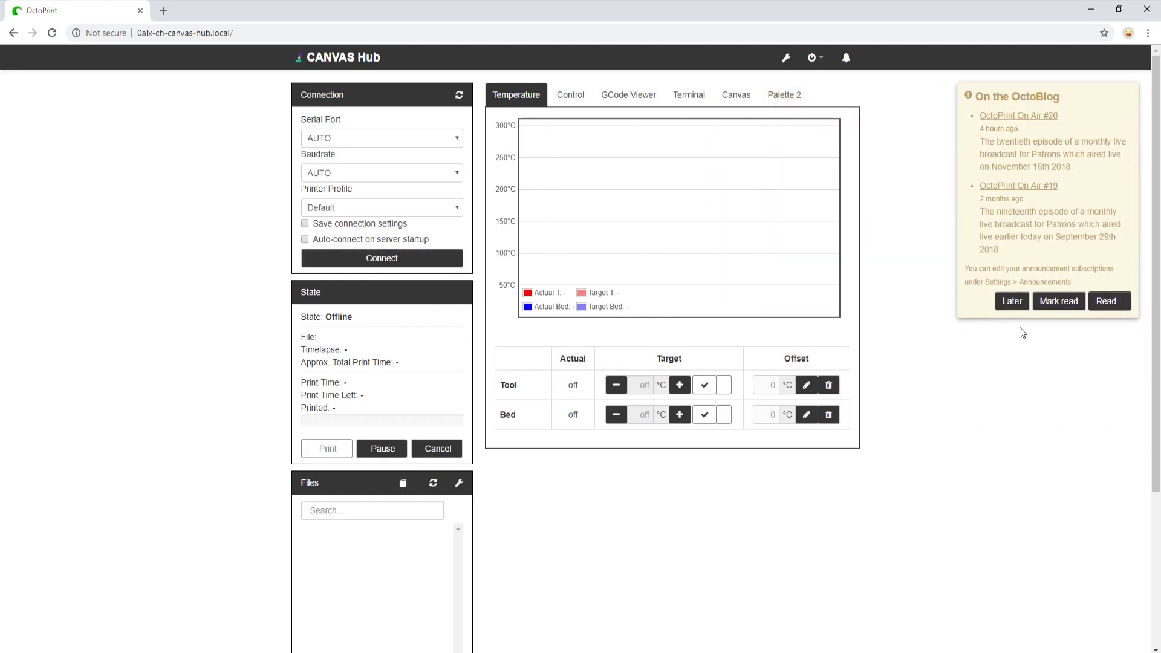
left_click(1016, 302)
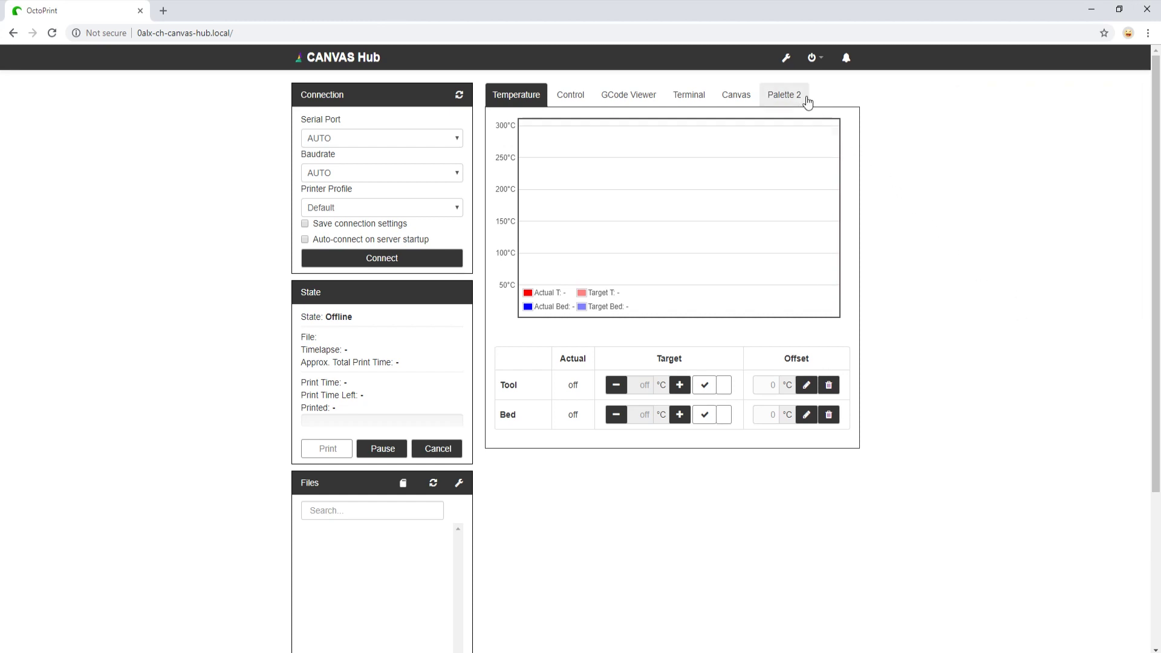
- Update all plugins (Canvas and Palette 2) to 0.8.0 and reload the interface
left_click(788, 61)
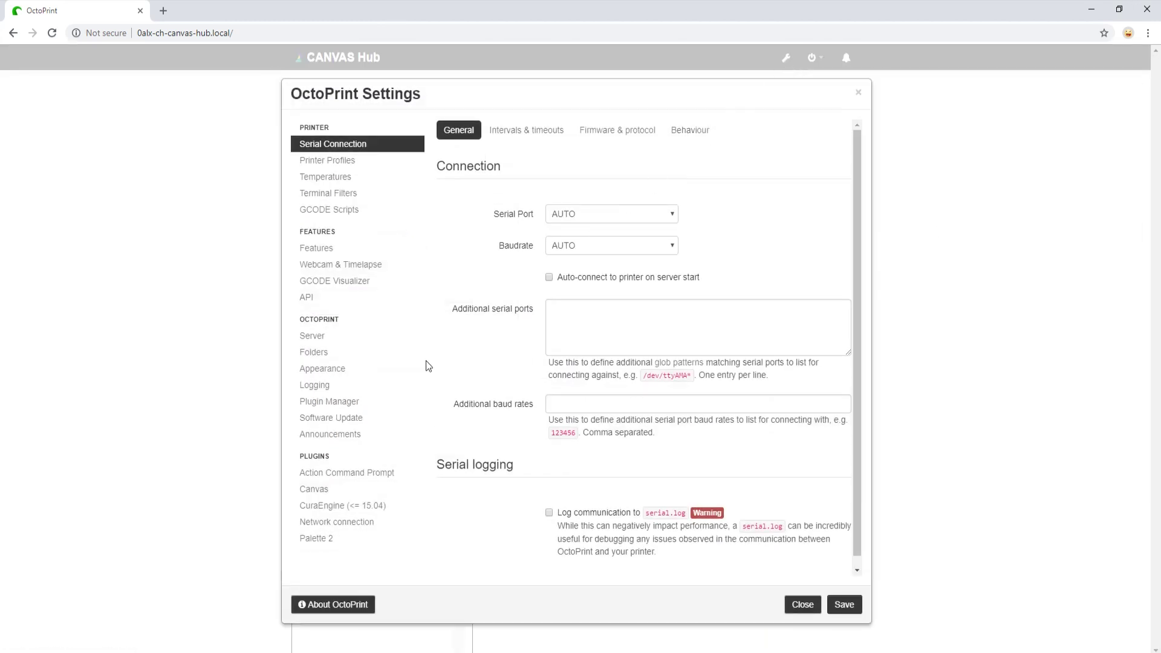
left_click(352, 420)
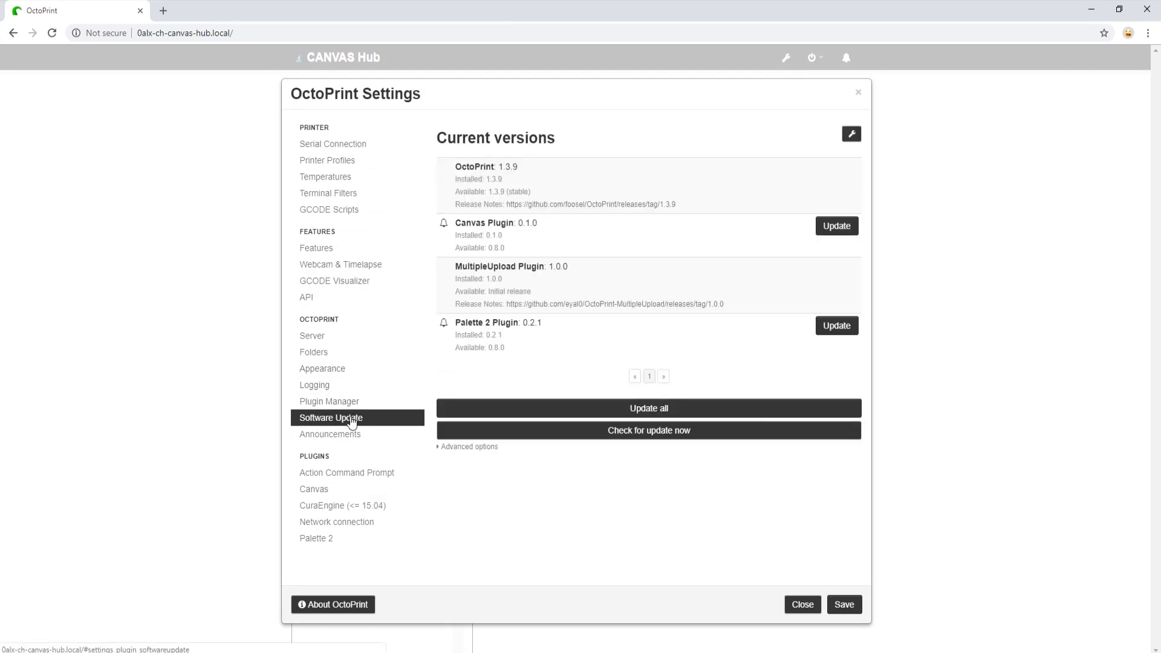
left_click(590, 408)
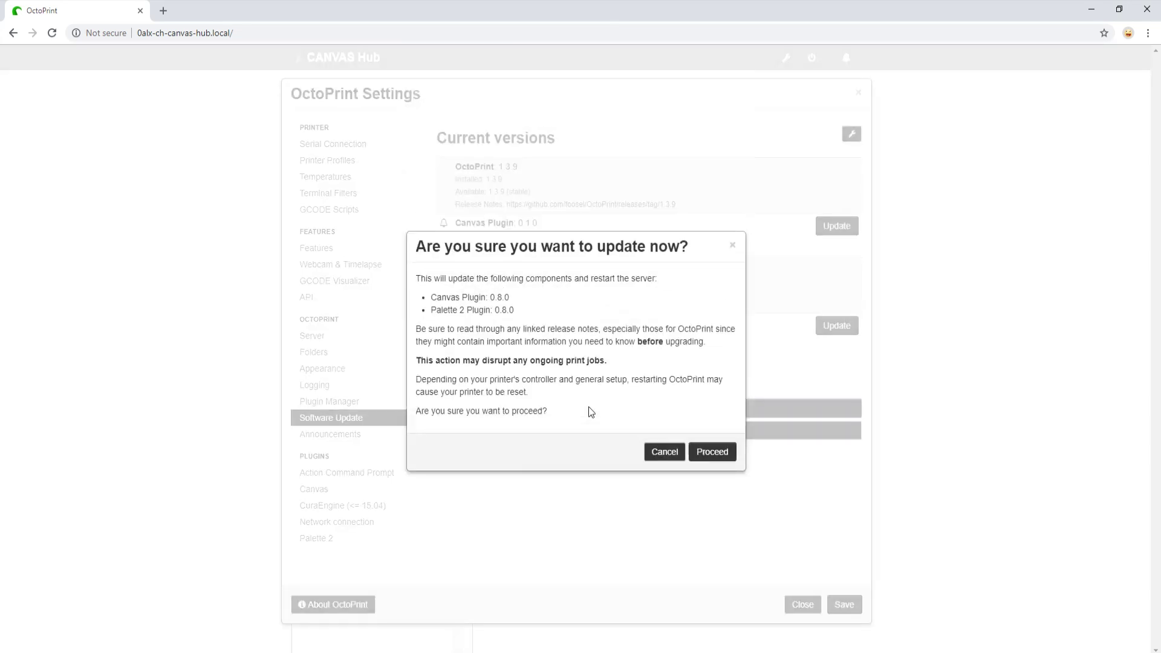
left_click(713, 453)
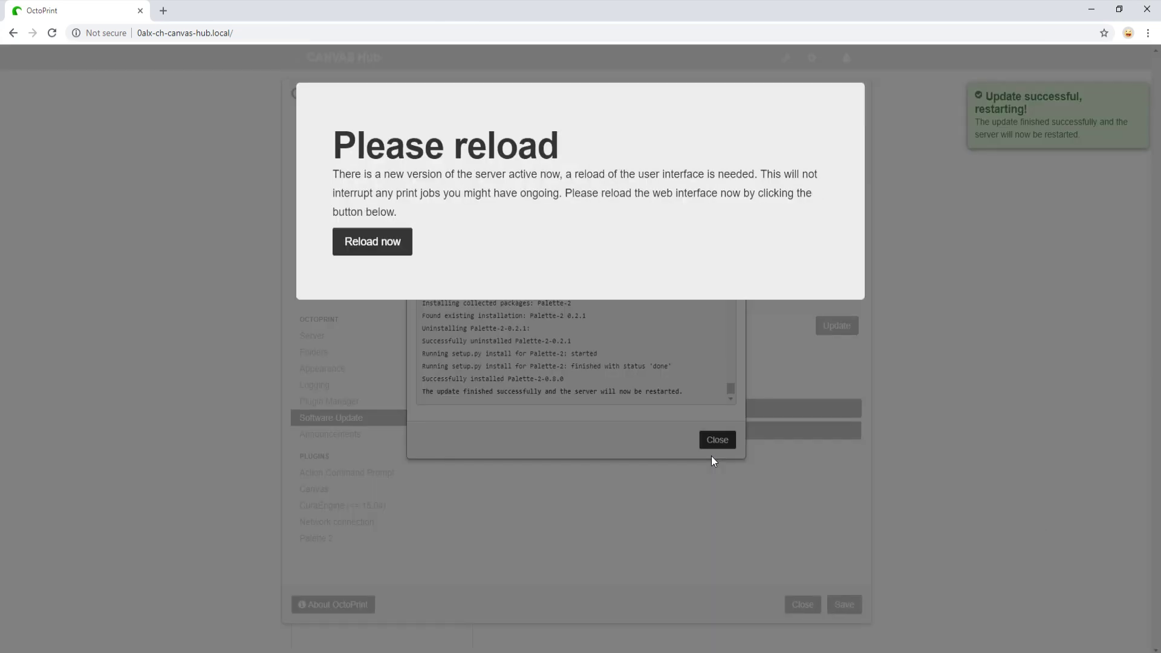
left_click(339, 253)
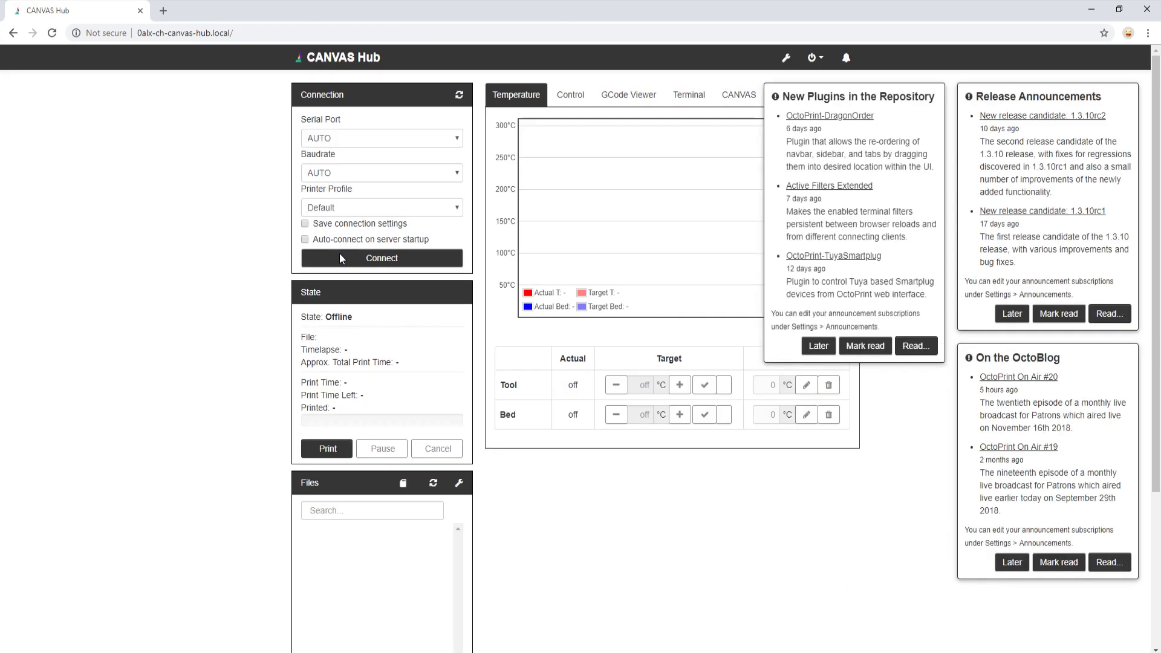
- Enter the CANVAS account username and password in the CANVAS tab
left_click(734, 103)
left_click(640, 174)
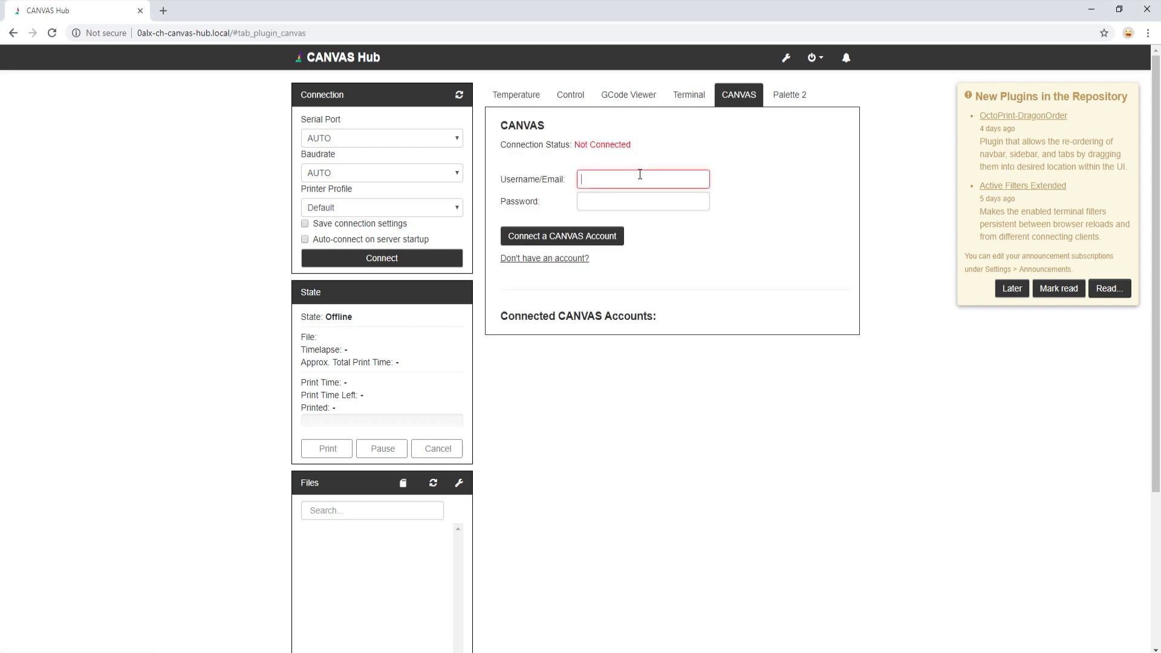
type("MosaicMFG")
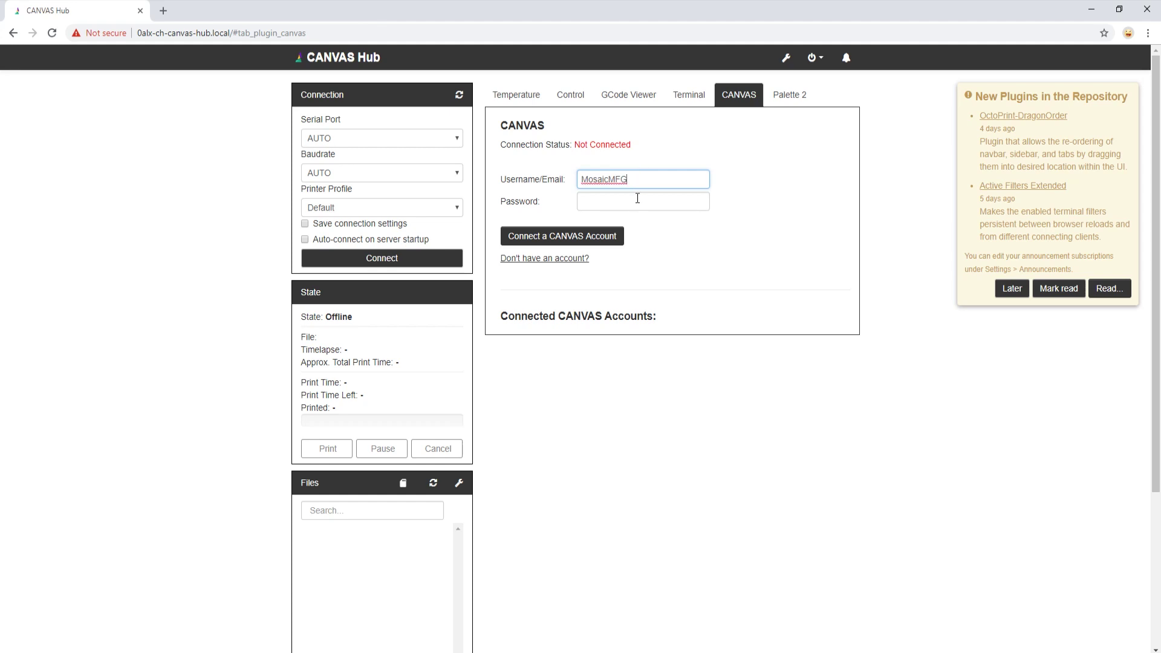
left_click(637, 199)
type("•")
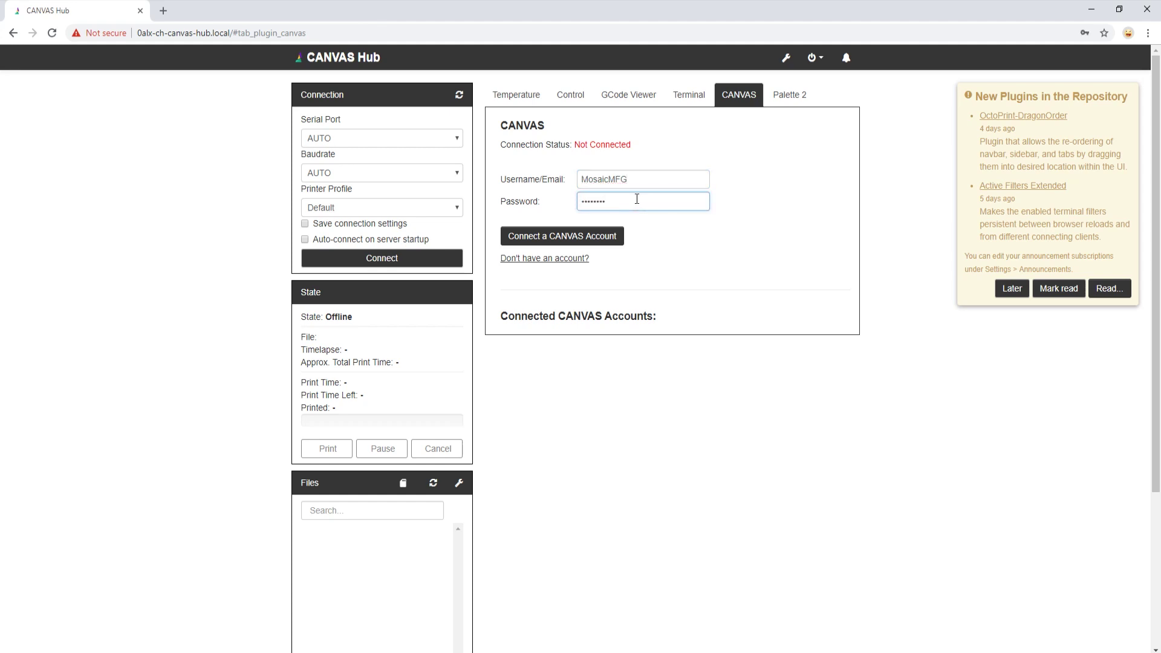
- Link the CANVAS account, acknowledge the success, and leave the accounts list unchanged
left_click(619, 235)
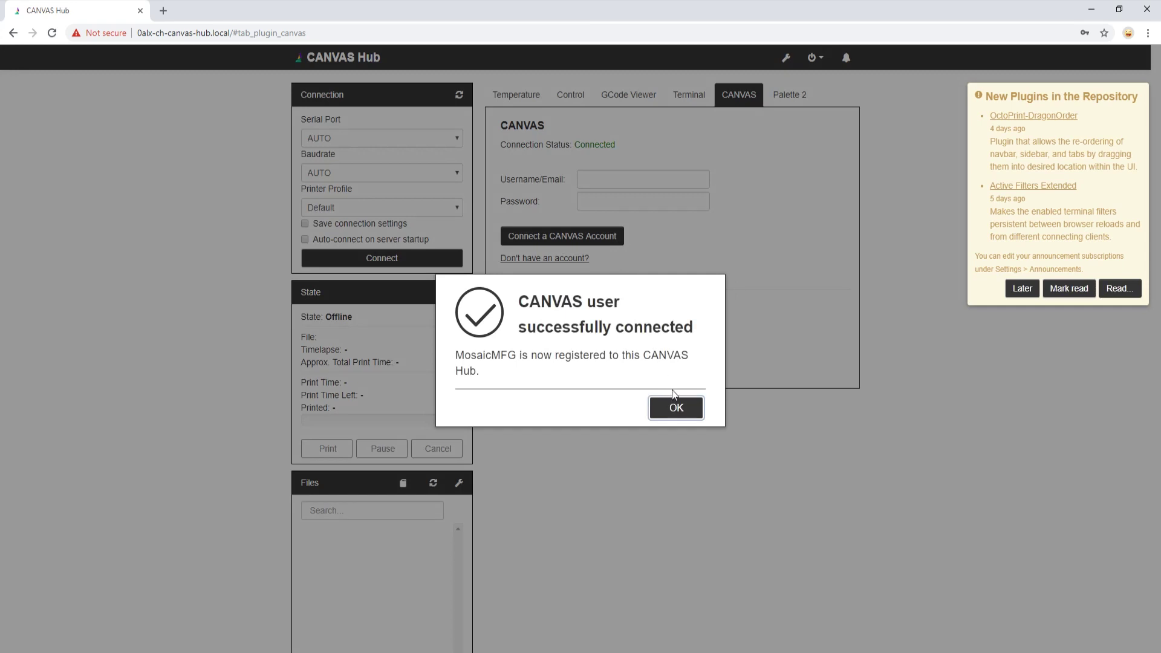
left_click(675, 408)
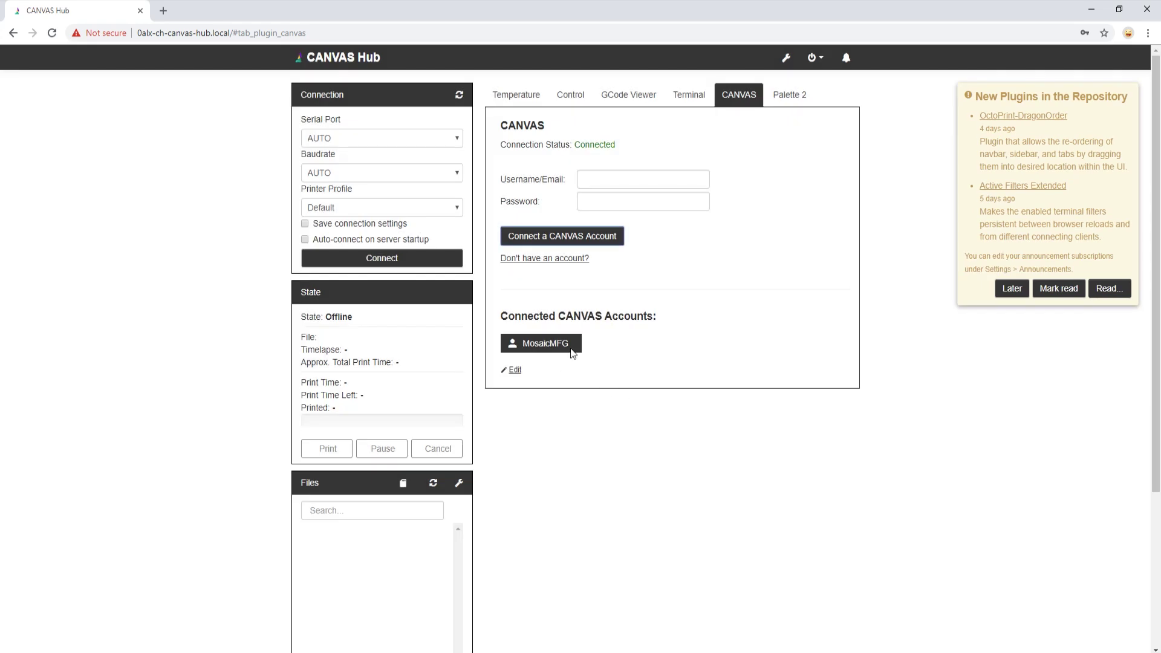
left_click(514, 372)
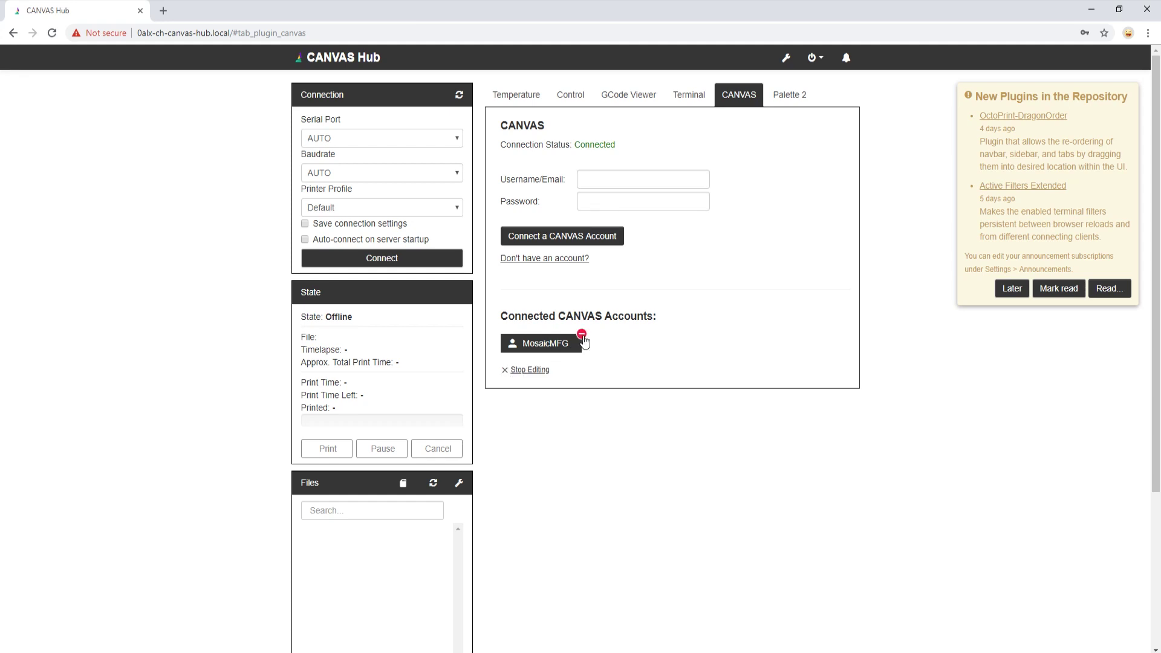
left_click(527, 372)
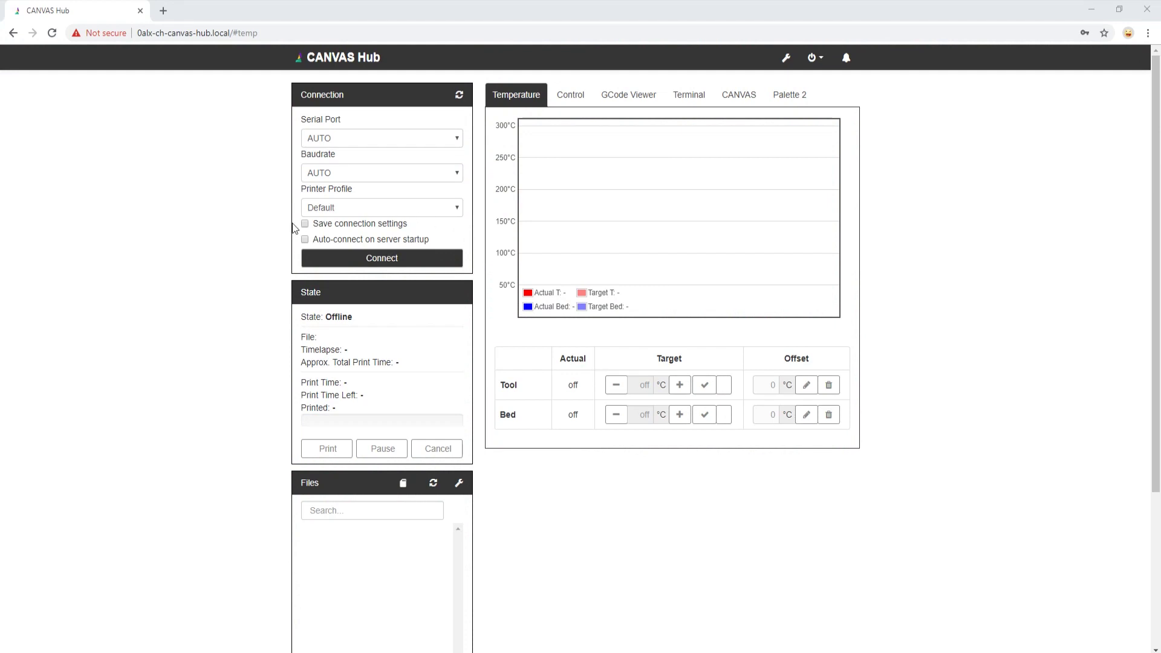
- Connect to the printer from the Connection panel so it reads Operational
left_click(321, 262)
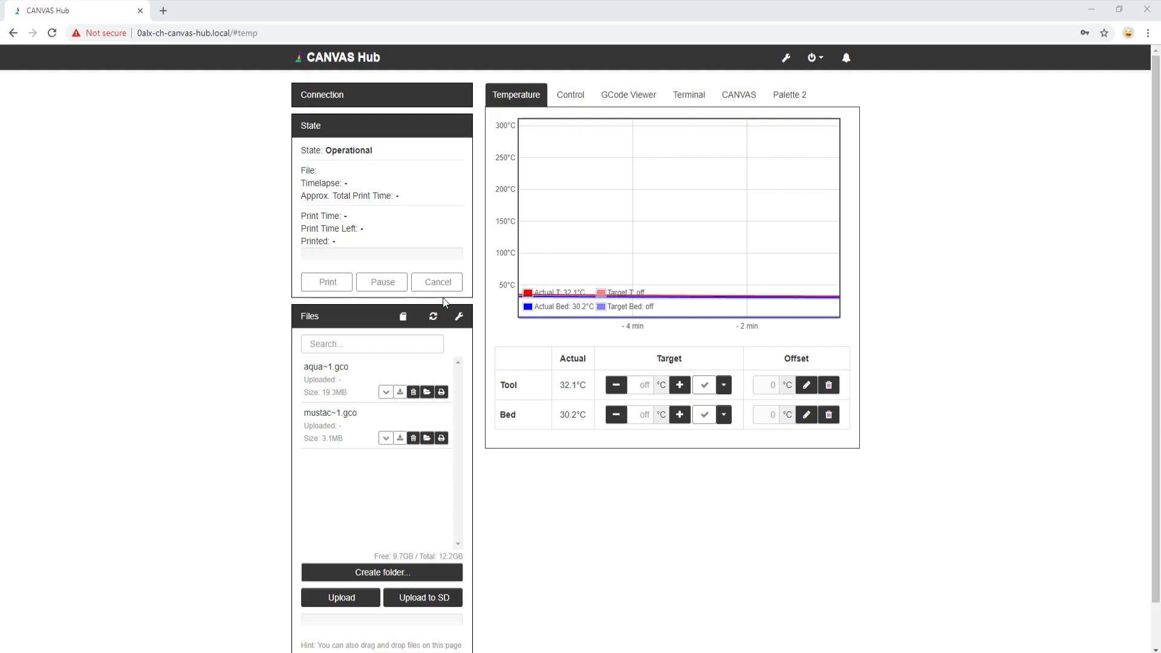
- Request a Palette 2 connection from the Palette 2 tab
left_click(777, 99)
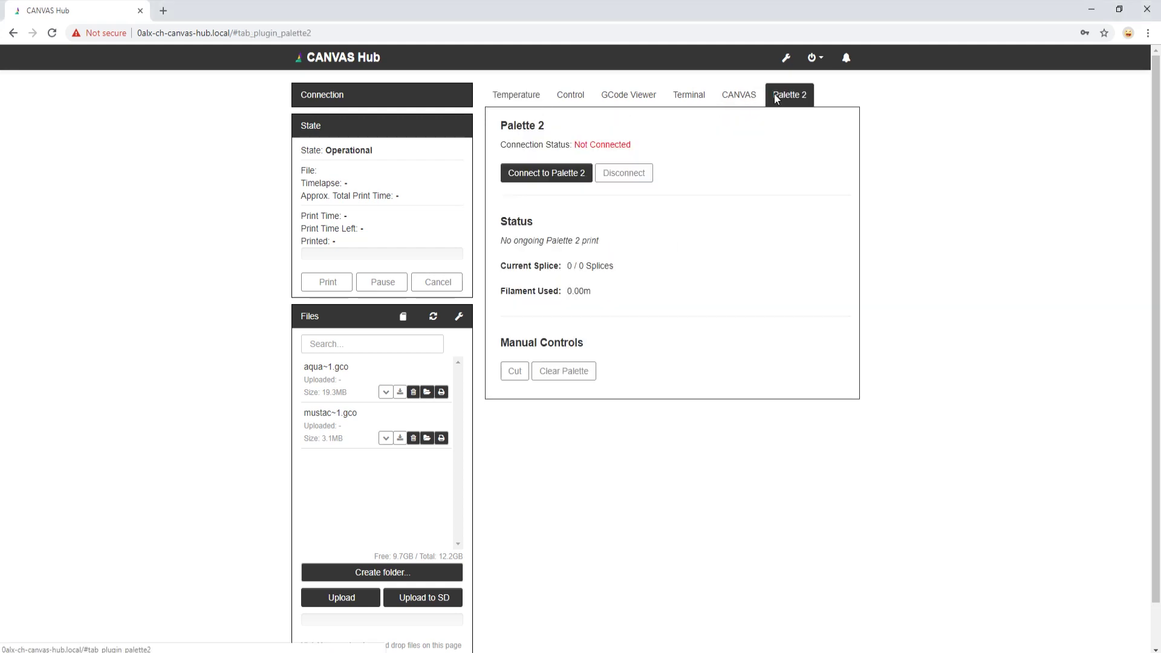
left_click(574, 176)
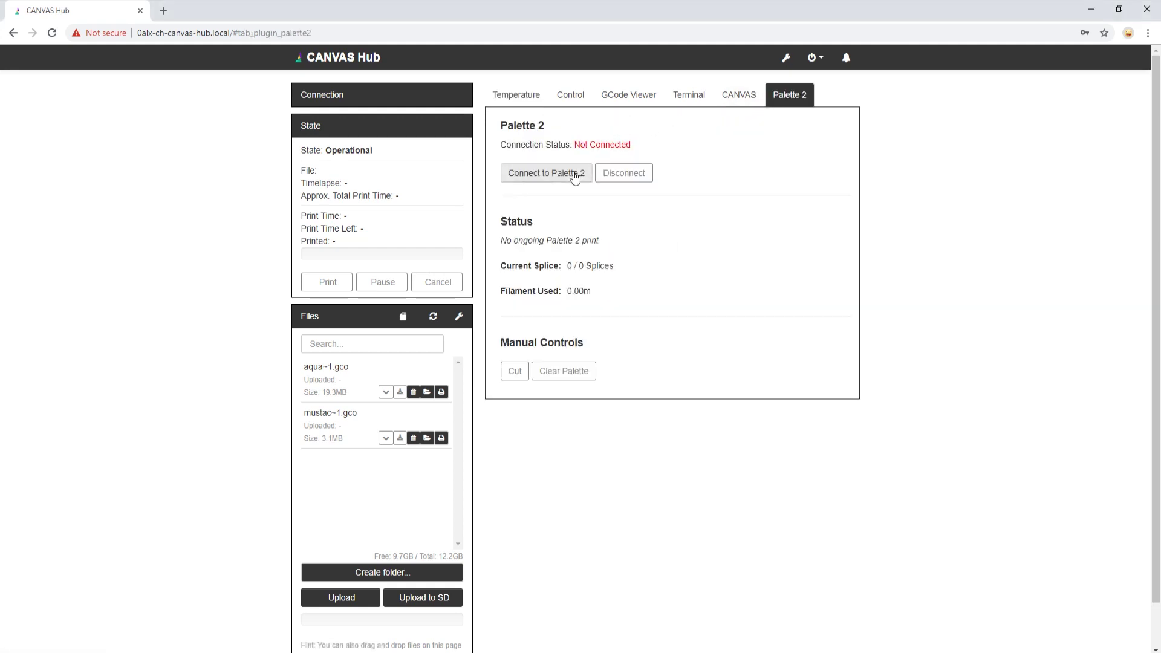